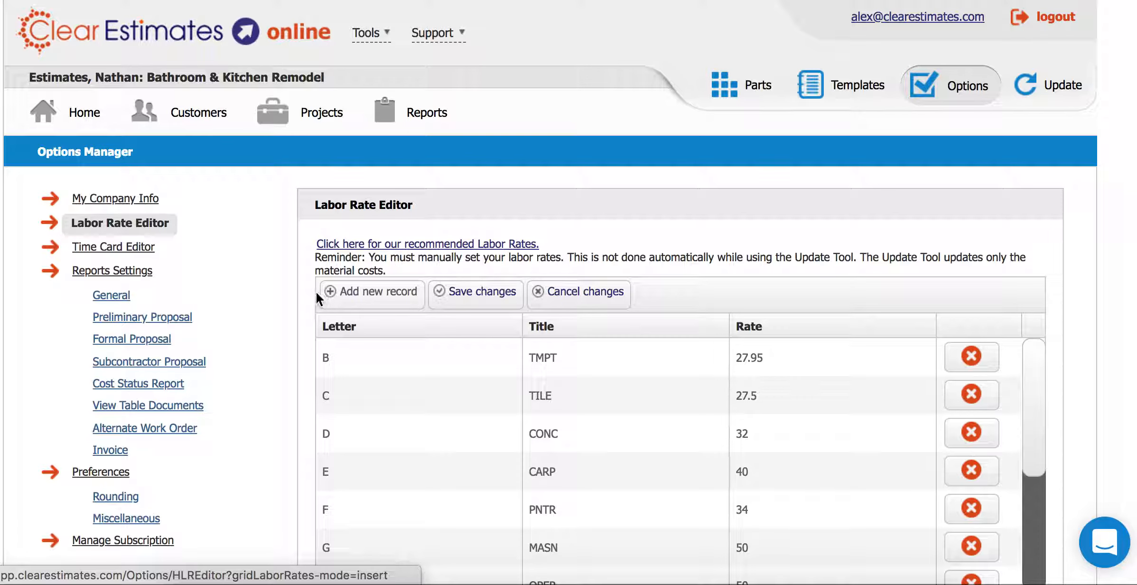
Step: Add a labor rate record with letter Z, the worker's first name as title and a rate of 35, and save it
{"action": "scroll", "coordinate": [286, 316], "scroll_direction": "down", "scroll_amount": 3}
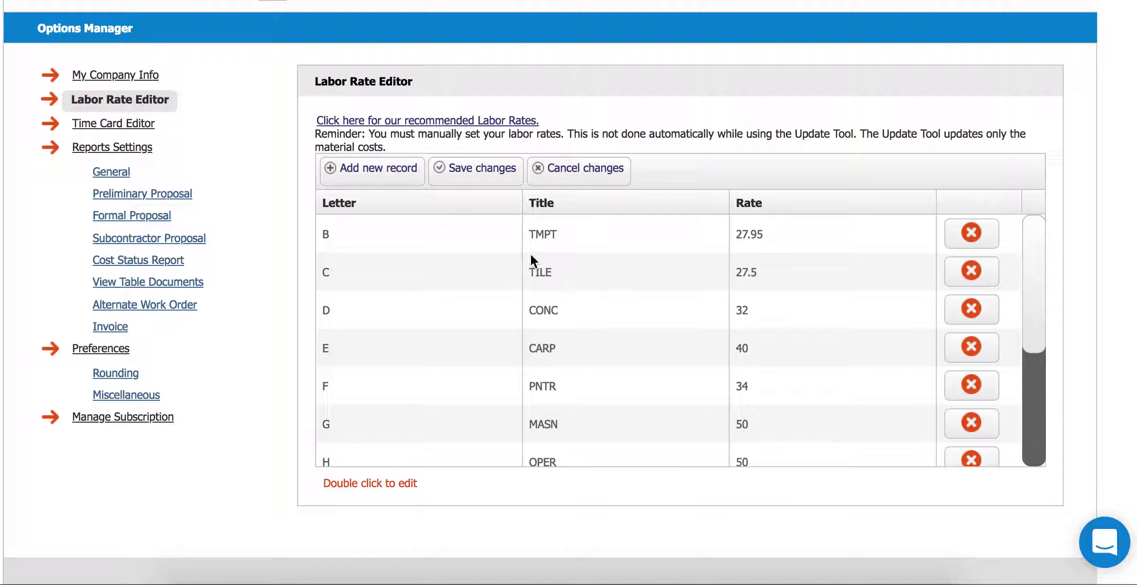
{"action": "left_click", "coordinate": [376, 171]}
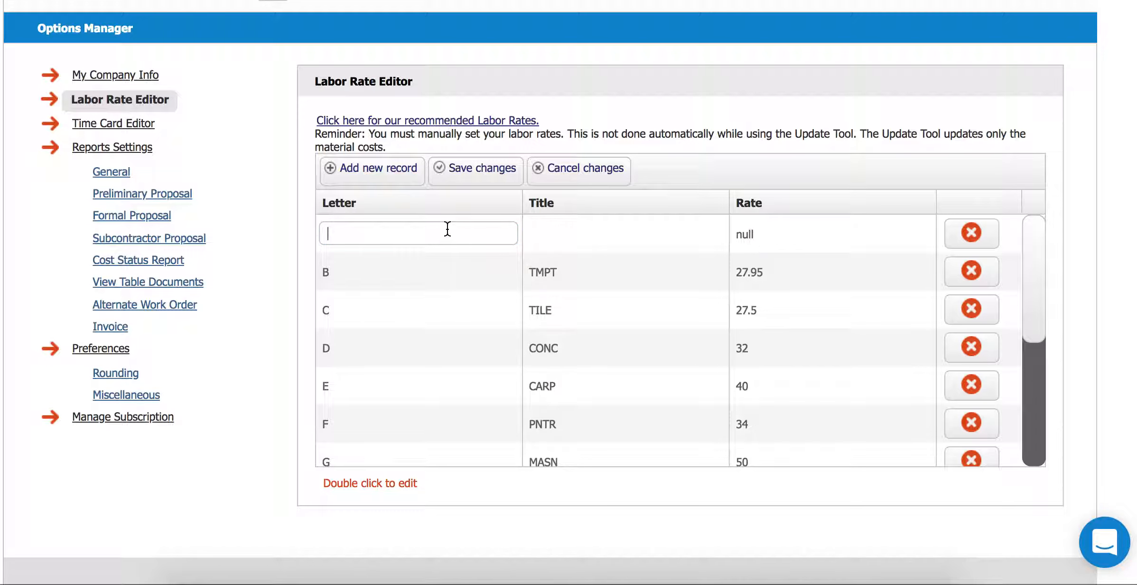
{"action": "left_click", "coordinate": [419, 230]}
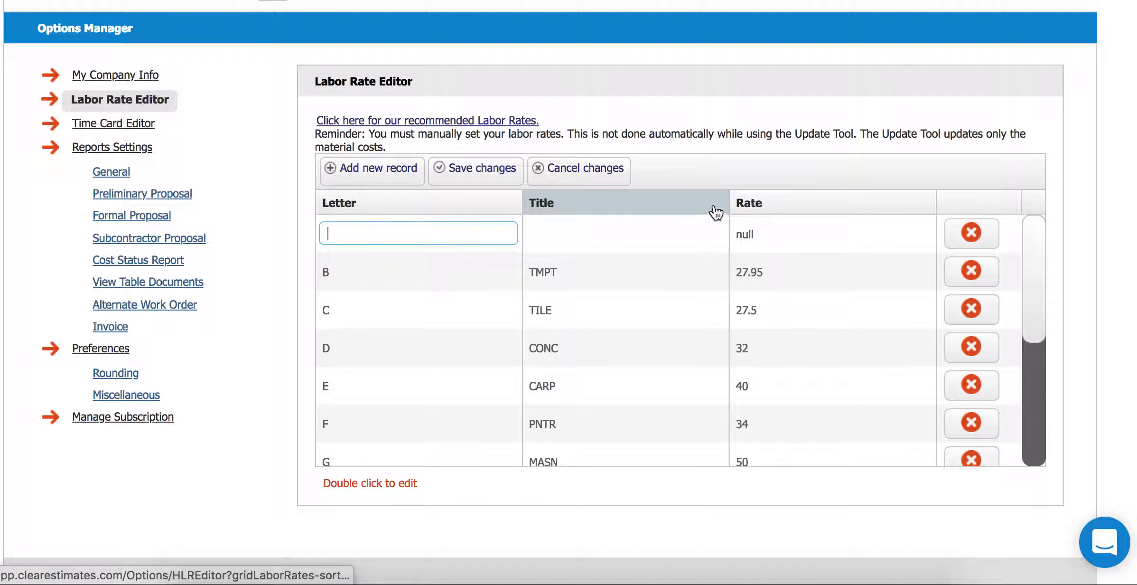
{"action": "left_click", "coordinate": [371, 231]}
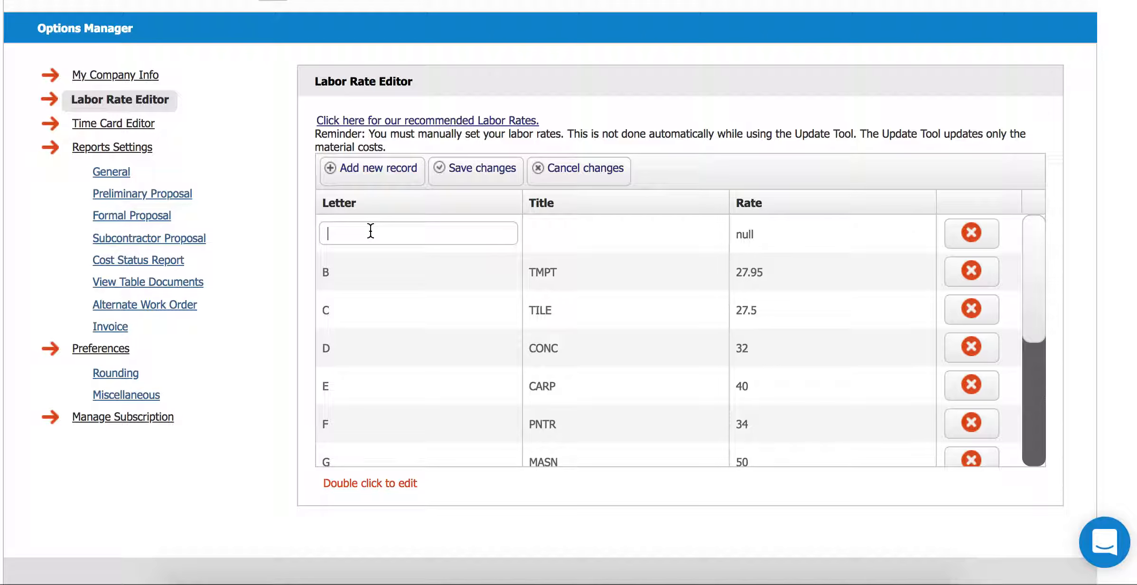
{"action": "type", "text": "Z"}
{"action": "double_click", "coordinate": [561, 233]}
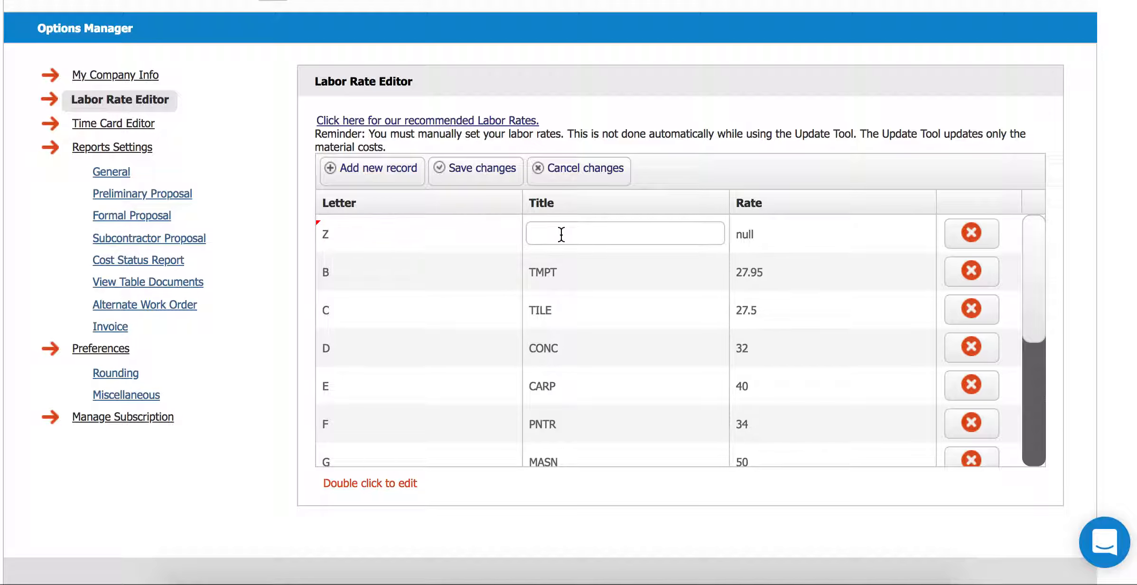
{"action": "type", "text": "ALEX"}
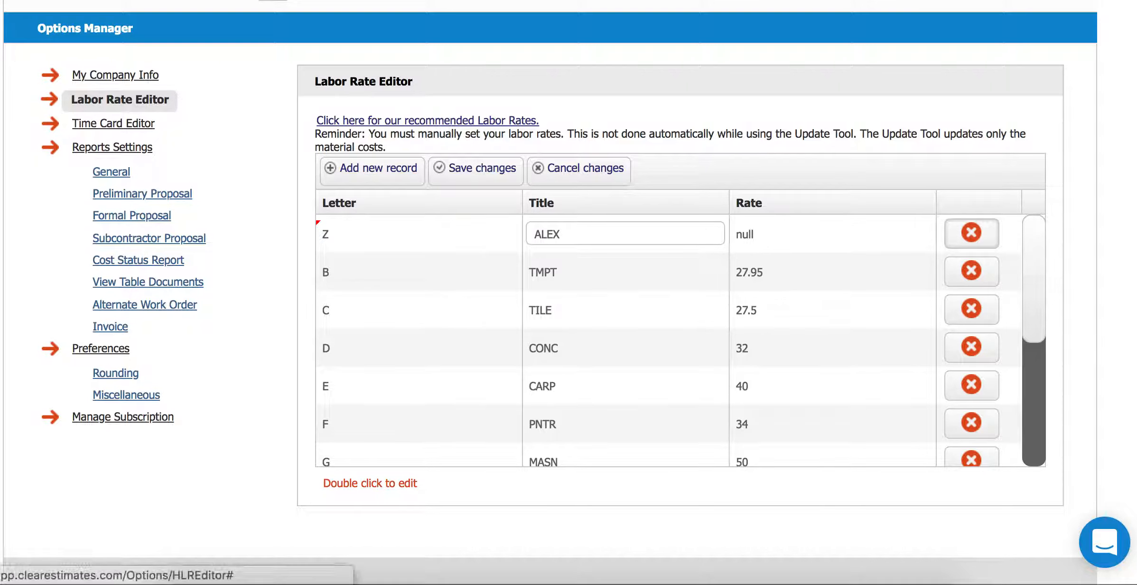
{"action": "double_click", "coordinate": [756, 235]}
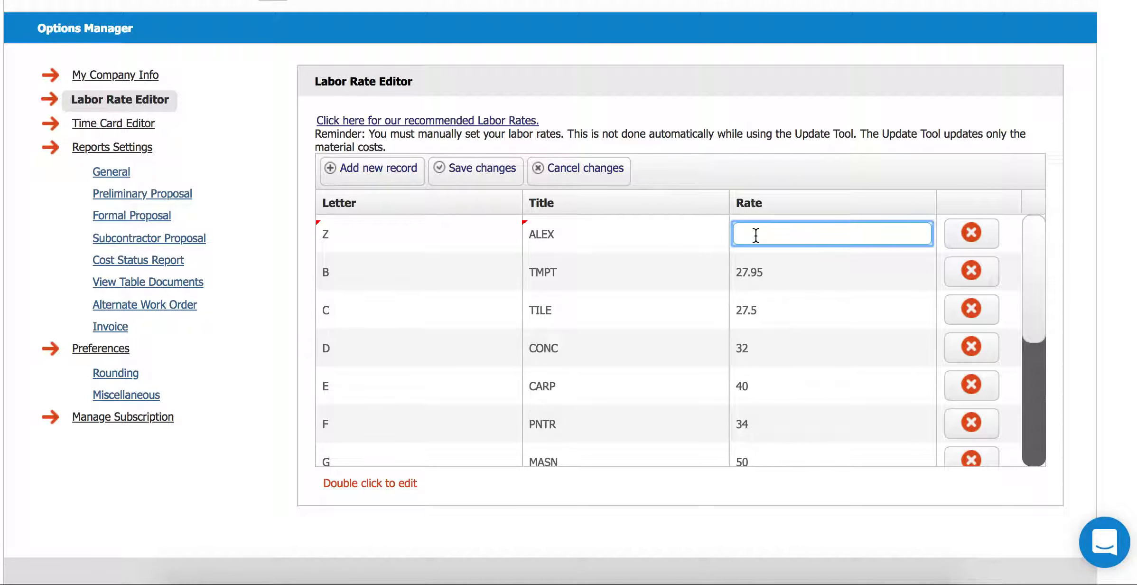
{"action": "type", "text": "35"}
{"action": "left_click", "coordinate": [468, 174]}
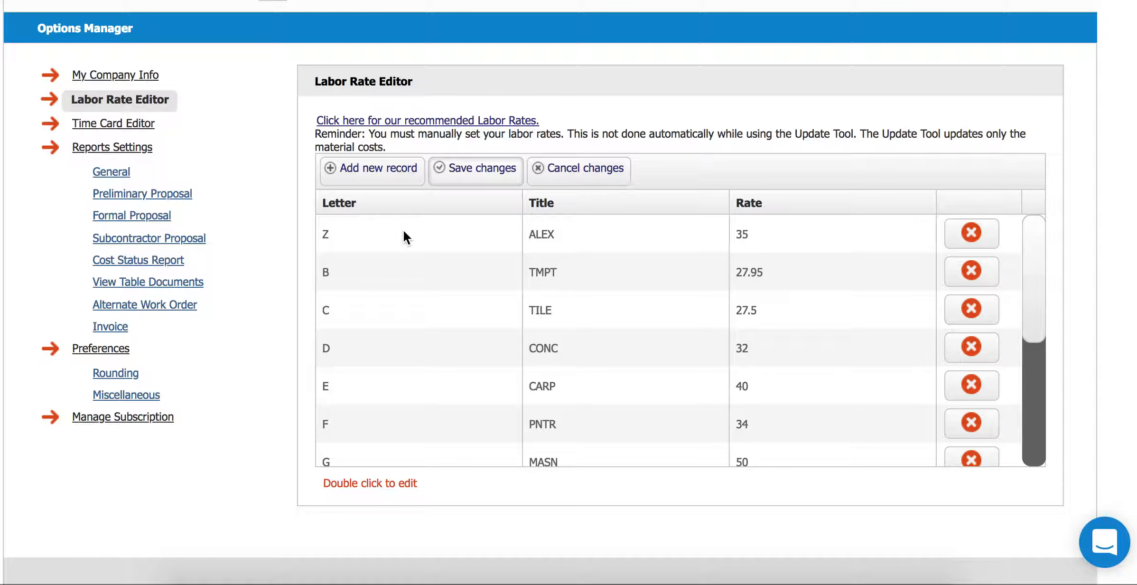
Step: In the project overview, change the 400 sq. ft. drywall ceiling part's hourly labor rate to the new 35.00 $/hr rate and save the part
{"action": "scroll", "coordinate": [404, 230], "scroll_direction": "up", "scroll_amount": 3}
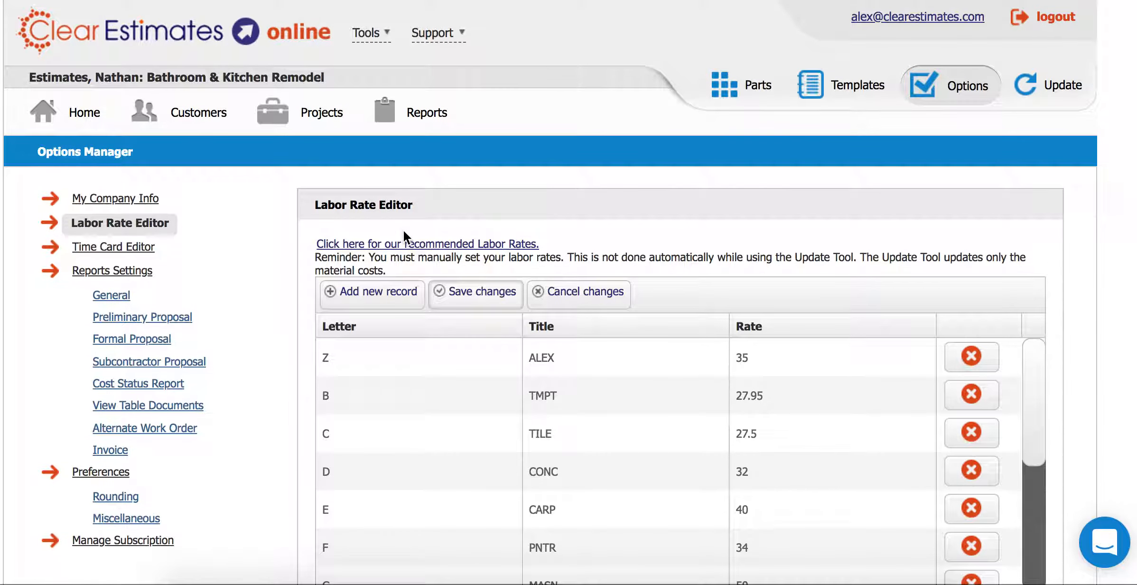
{"action": "left_click", "coordinate": [319, 122]}
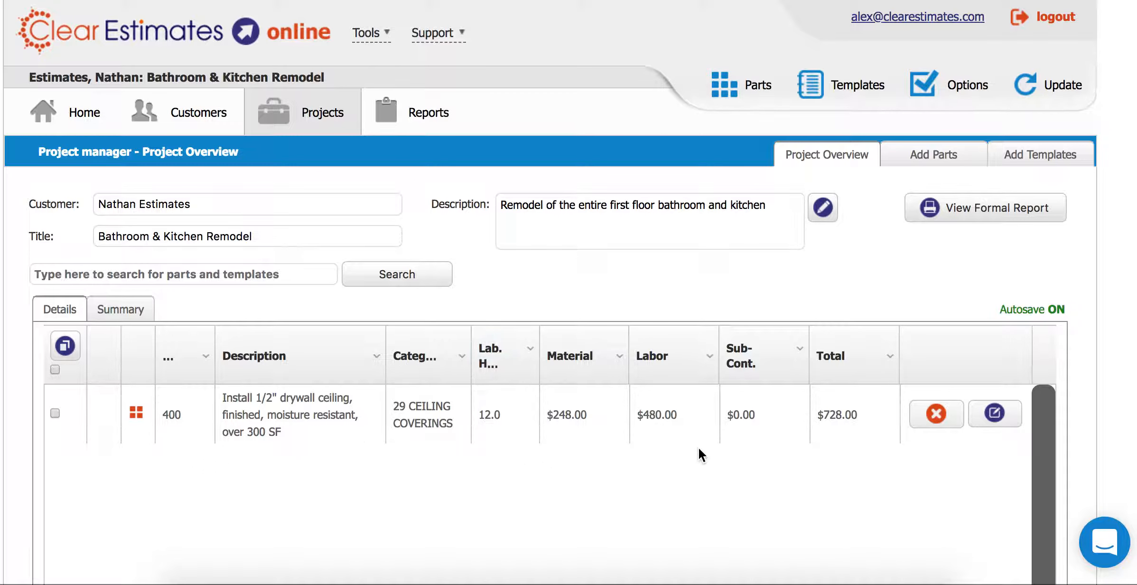
{"action": "left_click", "coordinate": [996, 417]}
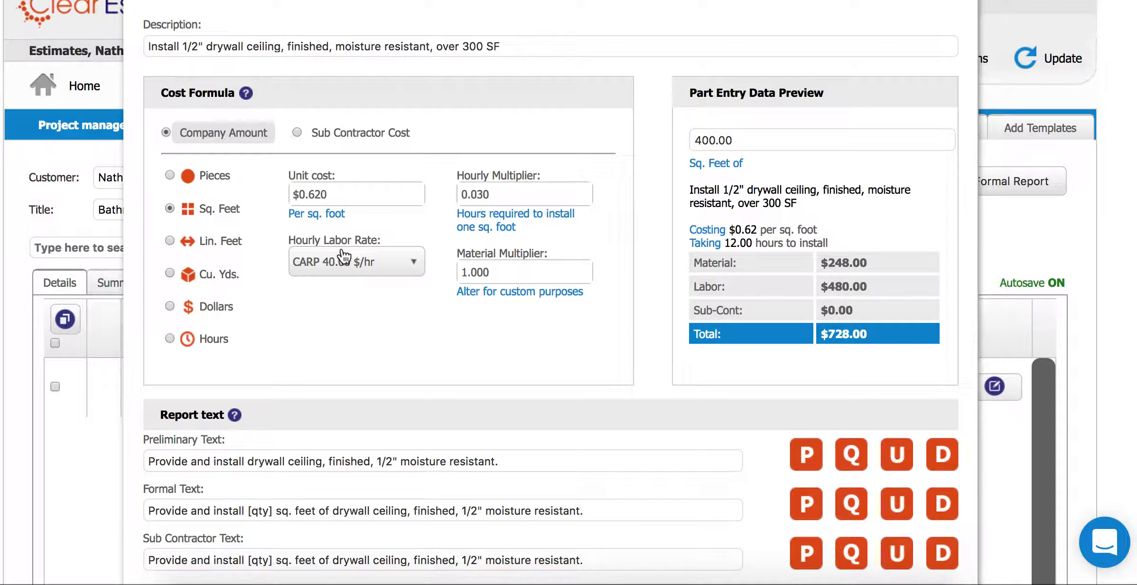
{"action": "left_click", "coordinate": [309, 267]}
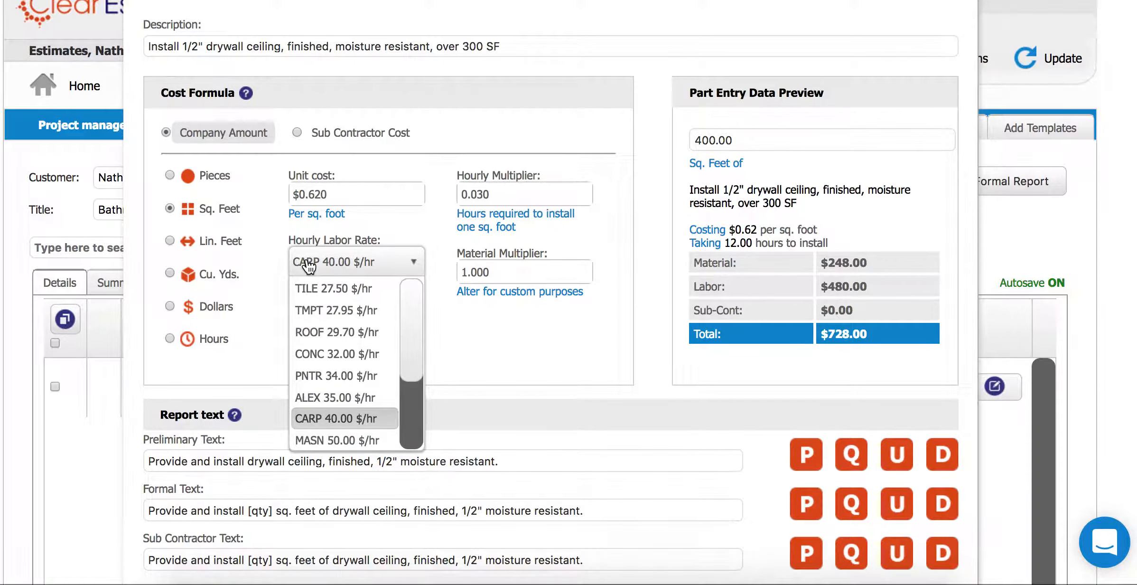
{"action": "left_click", "coordinate": [320, 390]}
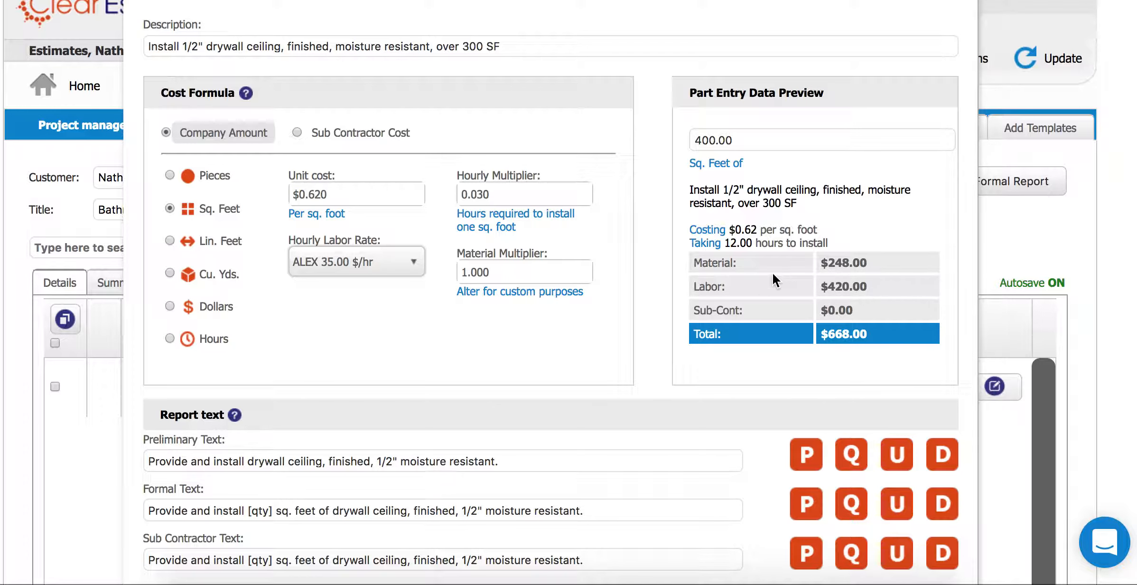
{"action": "scroll", "coordinate": [550, 285], "scroll_direction": "down", "scroll_amount": 5}
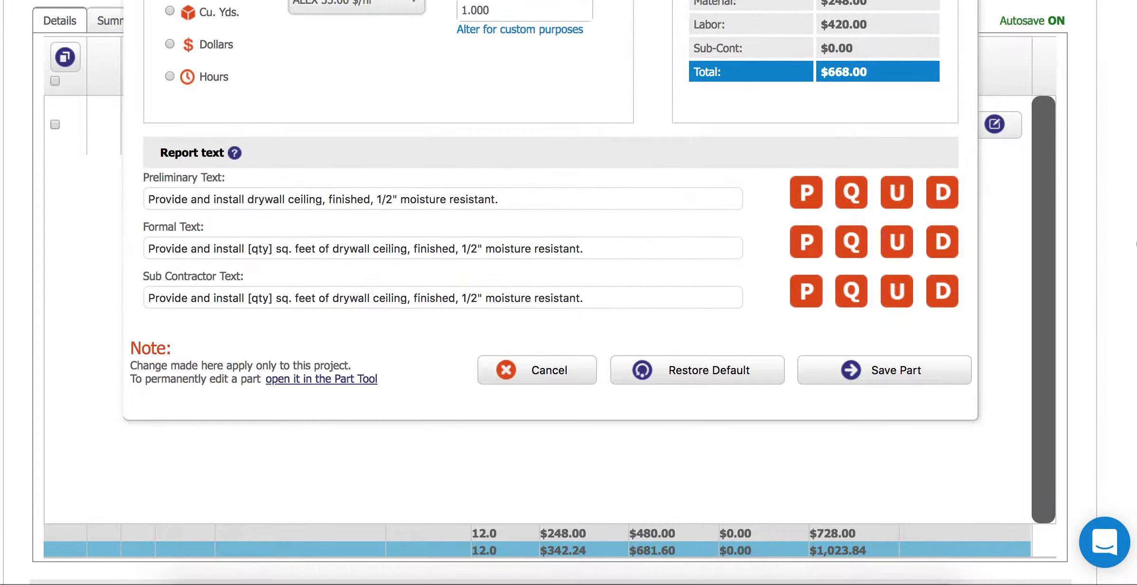
{"action": "left_click", "coordinate": [873, 369]}
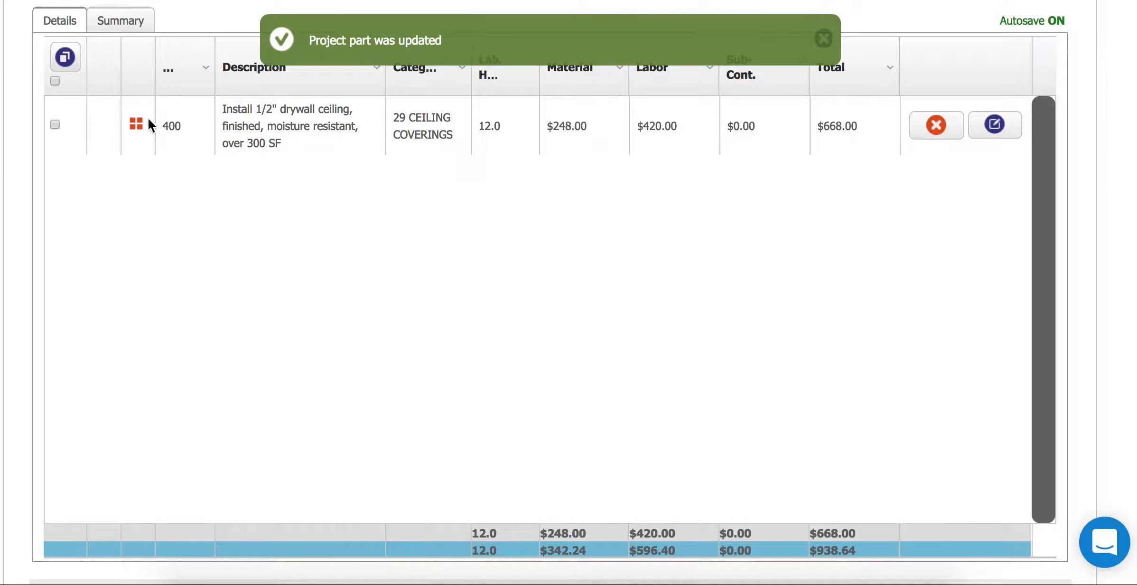
Step: Search the project parts for "install drywall" and select "Install 1/2" drywall ceiling, finished, moisture resistant, over 300 SF"
{"action": "scroll", "coordinate": [358, 183], "scroll_direction": "up", "scroll_amount": 5}
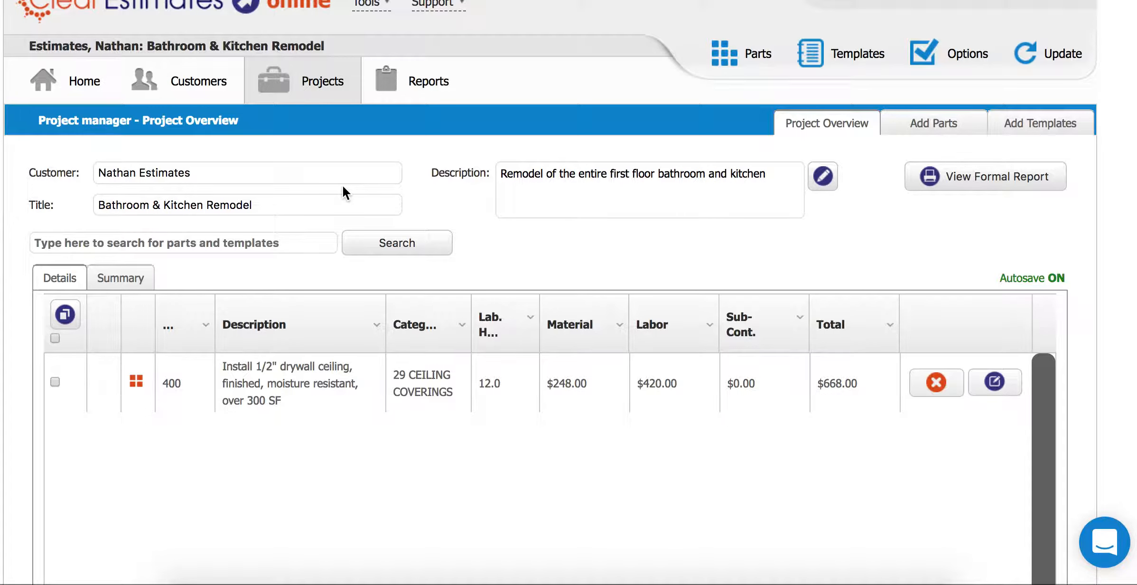
{"action": "left_click", "coordinate": [88, 242]}
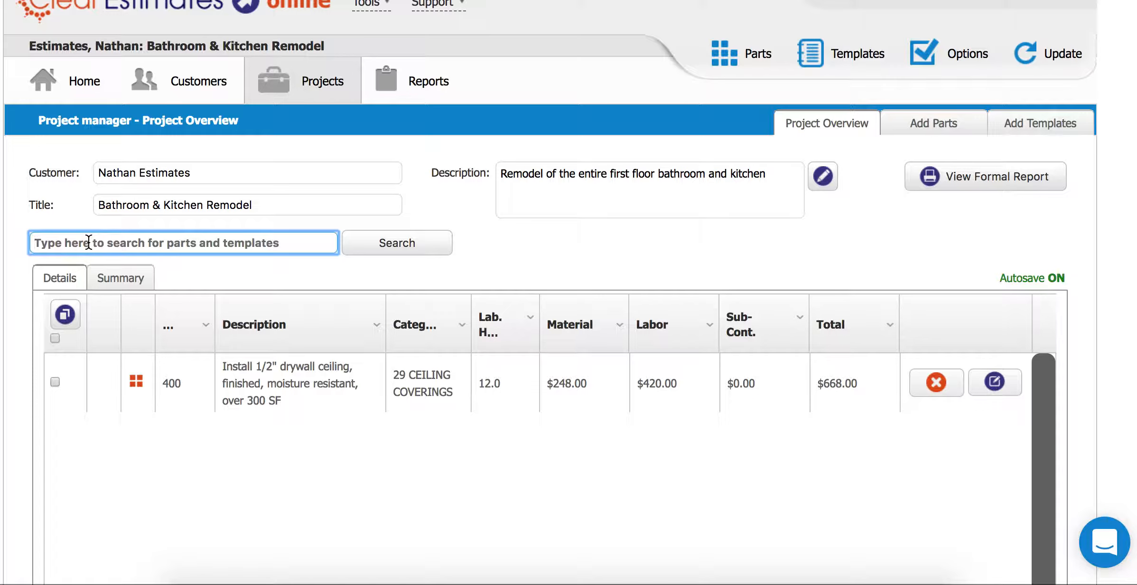
{"action": "type", "text": "install drywall"}
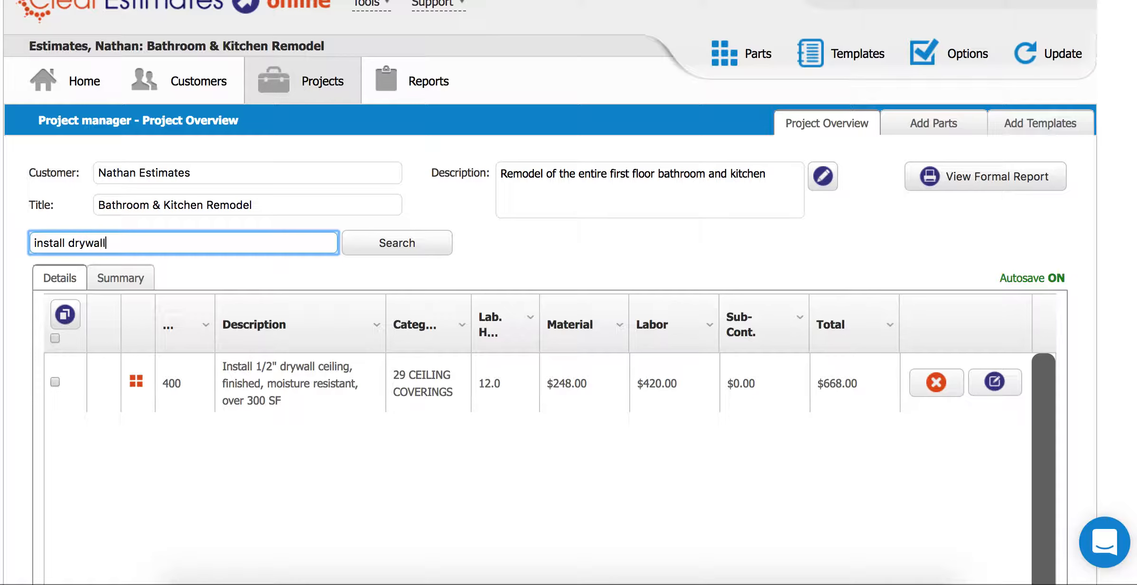
{"action": "key", "text": "Return"}
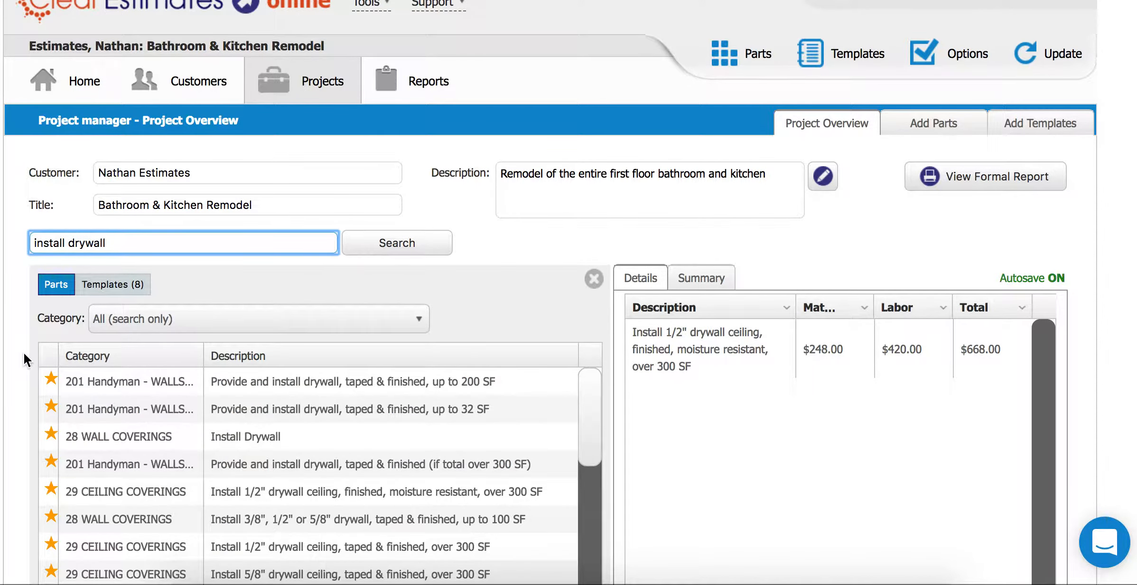
{"action": "scroll", "coordinate": [21, 379], "scroll_direction": "down", "scroll_amount": 5}
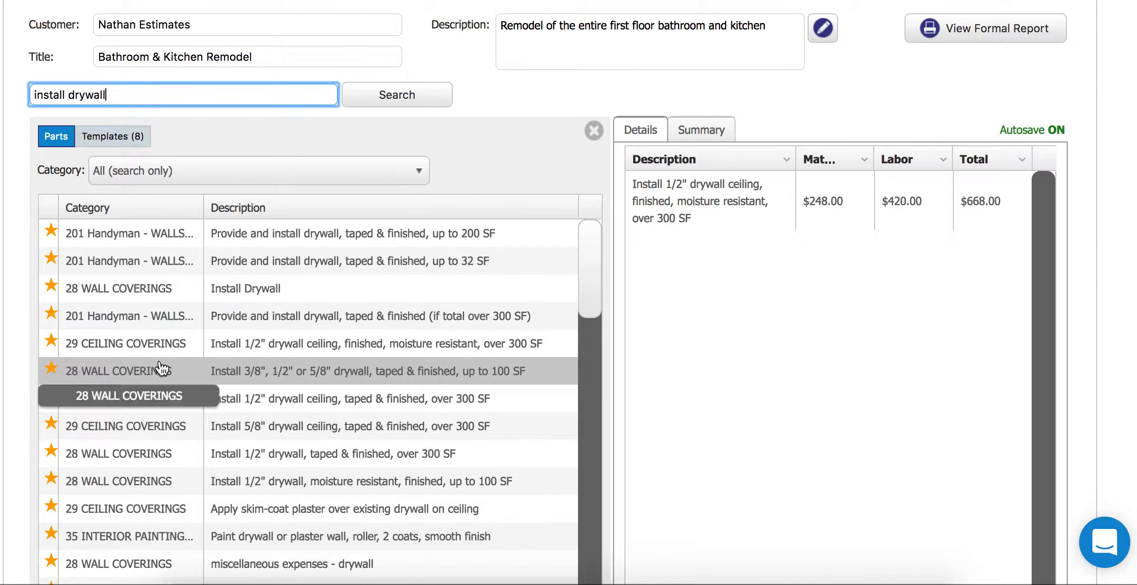
{"action": "left_click", "coordinate": [300, 347]}
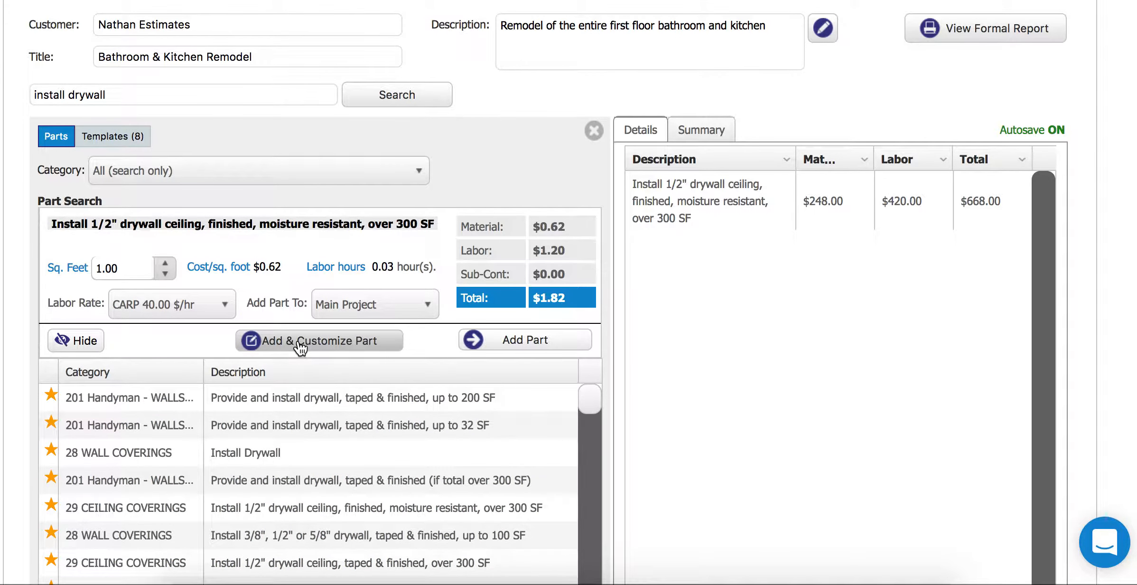
Step: Set the selected part to 400 sq. feet with the 35.00 $/hr labor rate and add it to the main project
{"action": "left_click", "coordinate": [134, 268]}
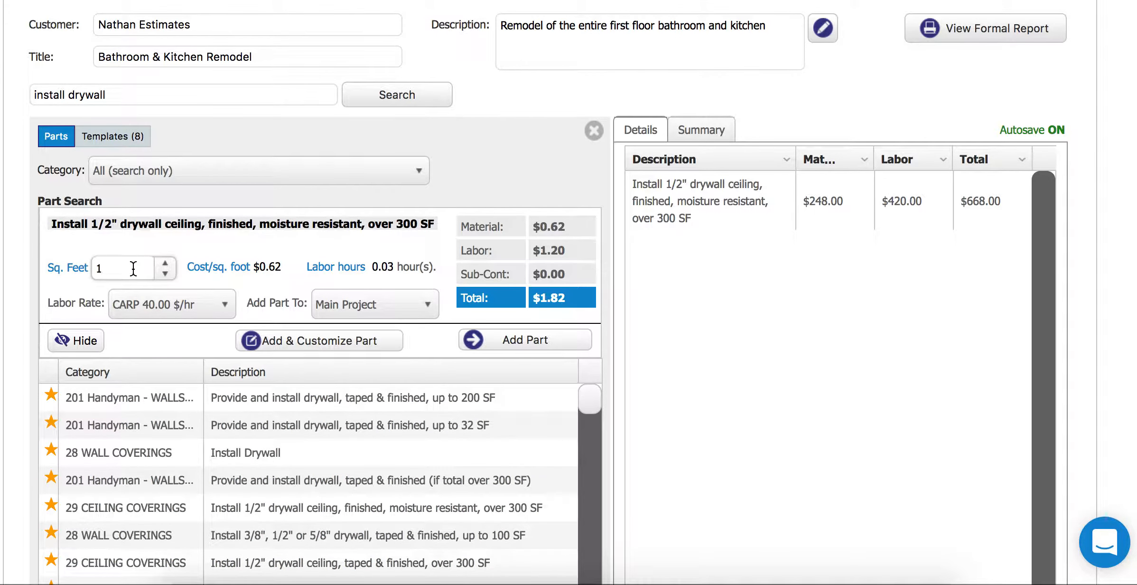
{"action": "key", "text": "BackSpace"}
{"action": "type", "text": "400"}
{"action": "left_click", "coordinate": [171, 304]}
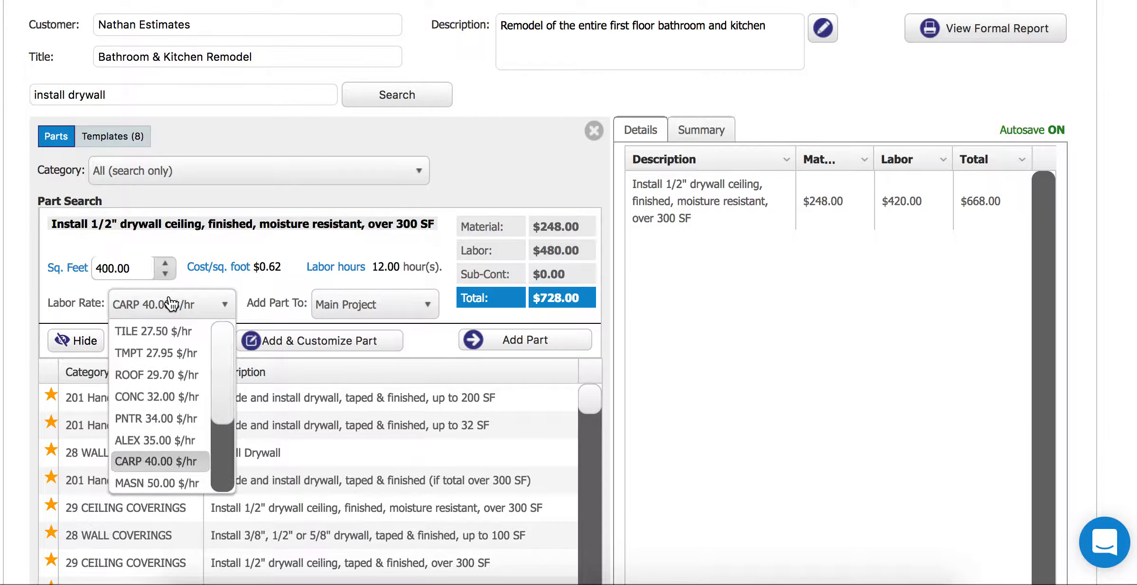
{"action": "left_click", "coordinate": [162, 439]}
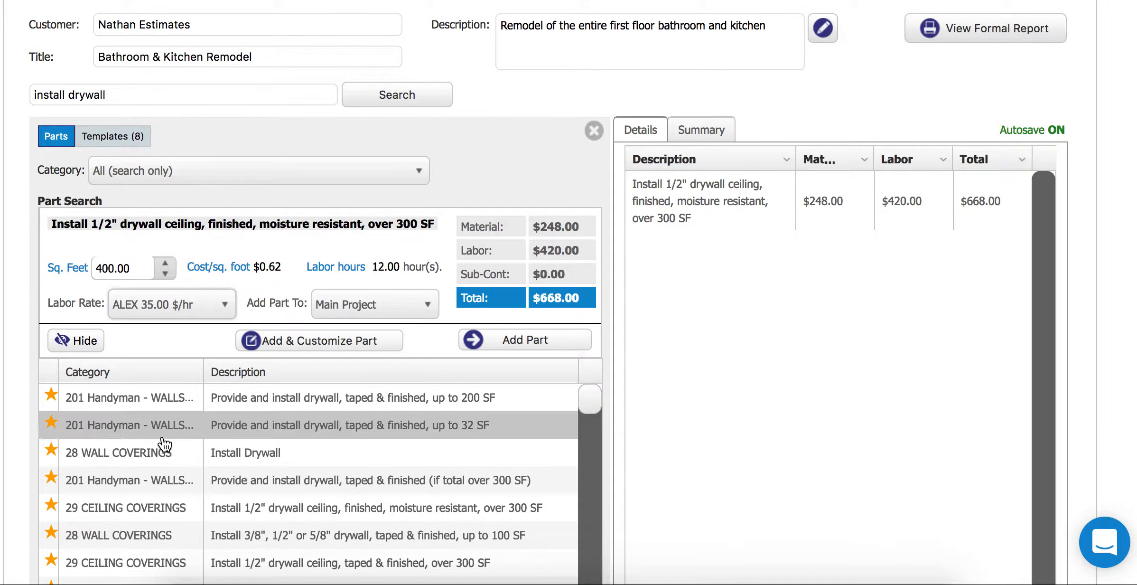
{"action": "left_click", "coordinate": [531, 349]}
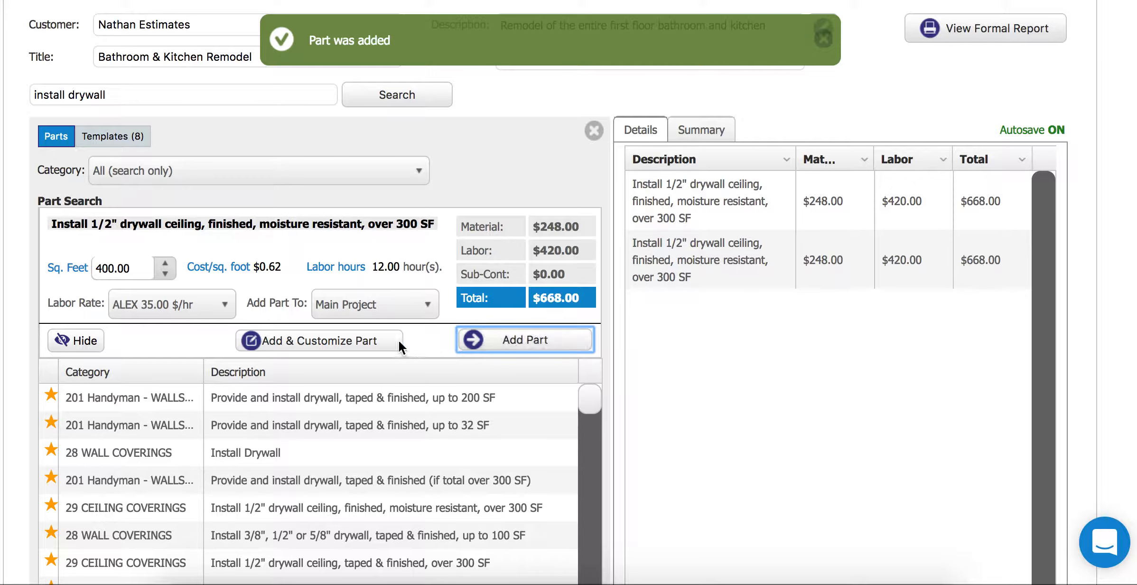
Step: Add the same ceiling part once more through Add & Customize, save it with its current settings, and close the part search
{"action": "left_click", "coordinate": [316, 346]}
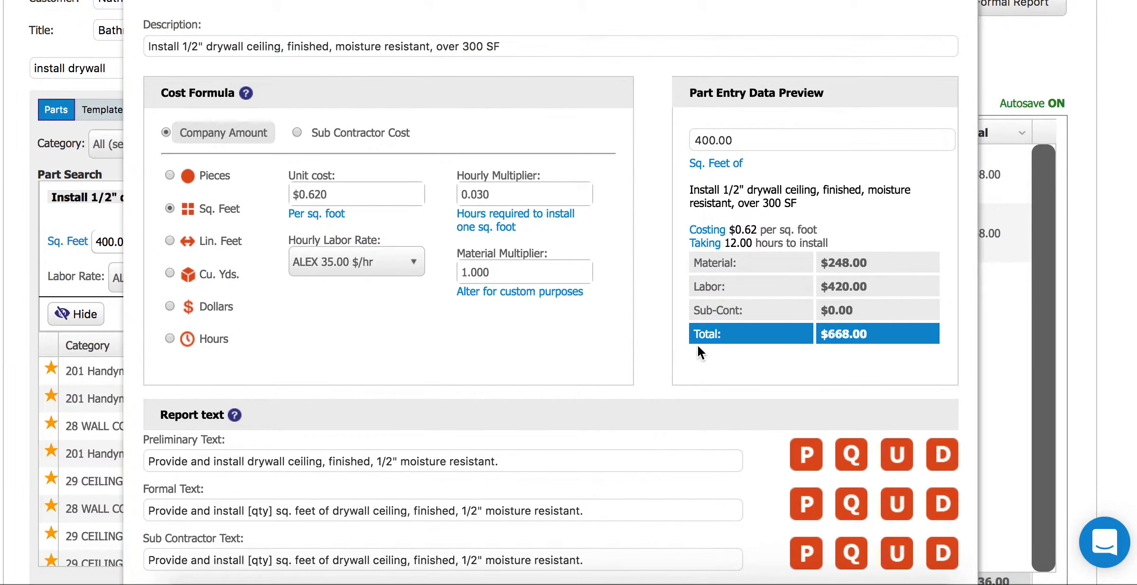
{"action": "scroll", "coordinate": [698, 353], "scroll_direction": "down", "scroll_amount": 5}
{"action": "left_click", "coordinate": [875, 464]}
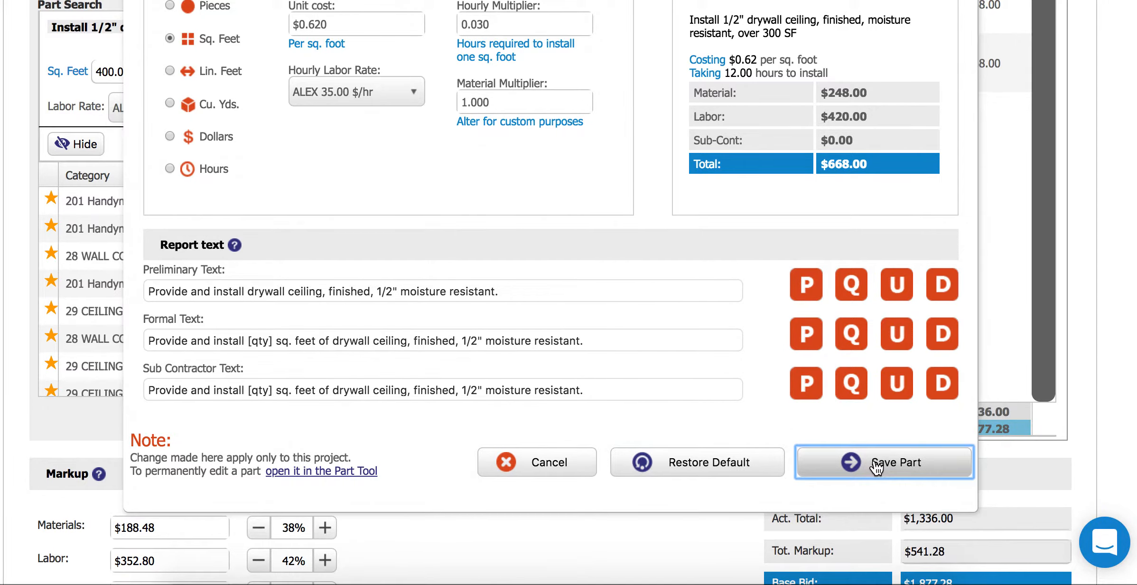
{"action": "scroll", "coordinate": [1107, 397], "scroll_direction": "up", "scroll_amount": 6}
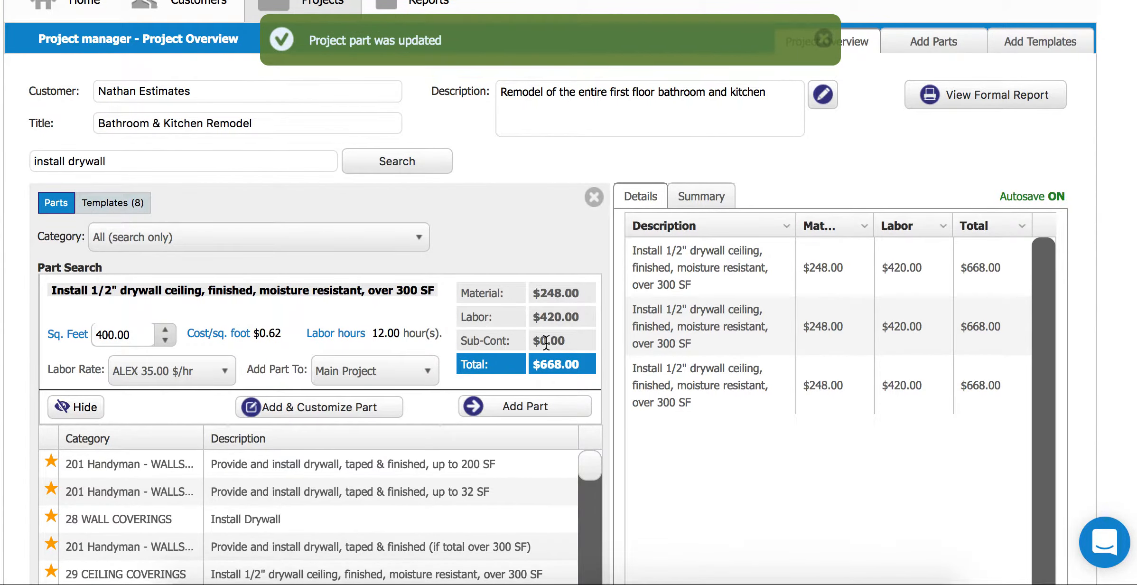
{"action": "left_click", "coordinate": [117, 159]}
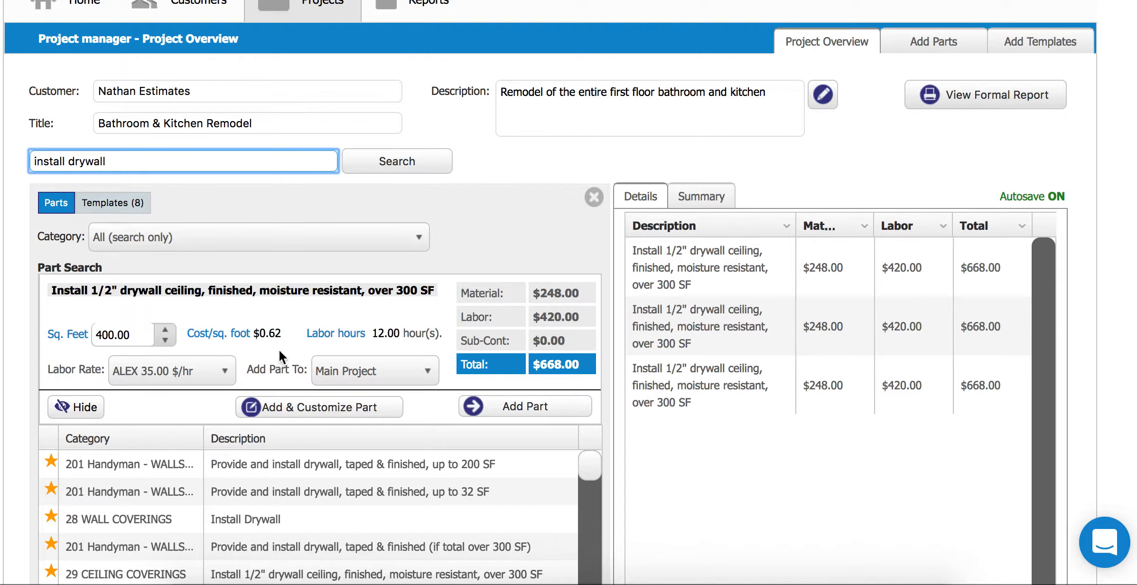
{"action": "left_click", "coordinate": [594, 196]}
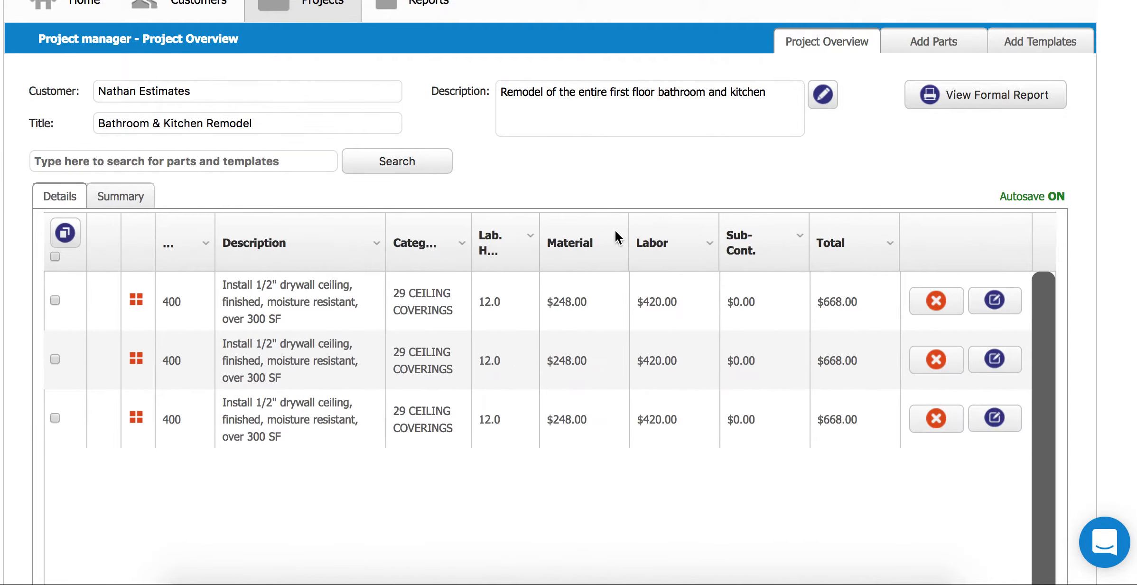